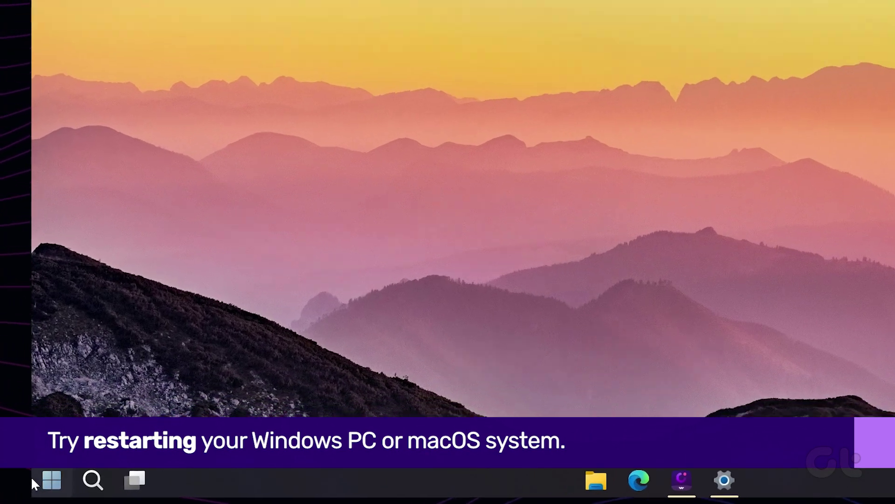
# Step: Restart the computer from the Start menu power options, then return to the Guiding Tech tab
pyautogui.click(79, 479)
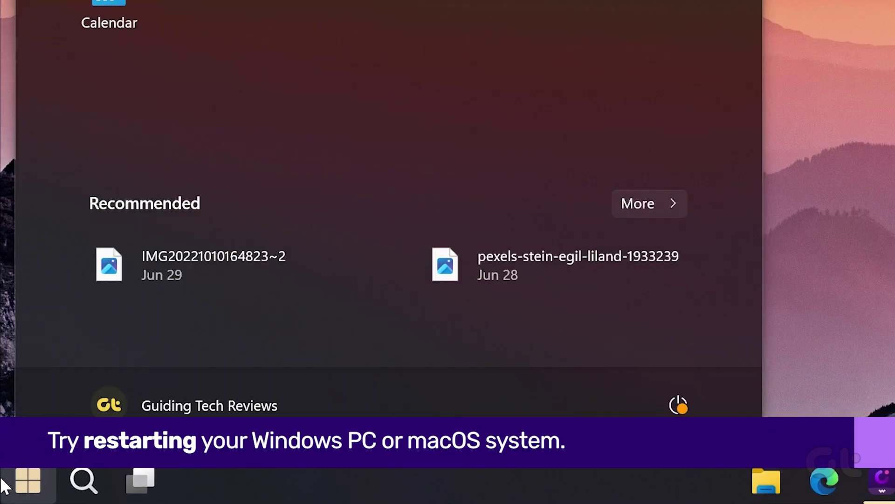
pyautogui.click(677, 404)
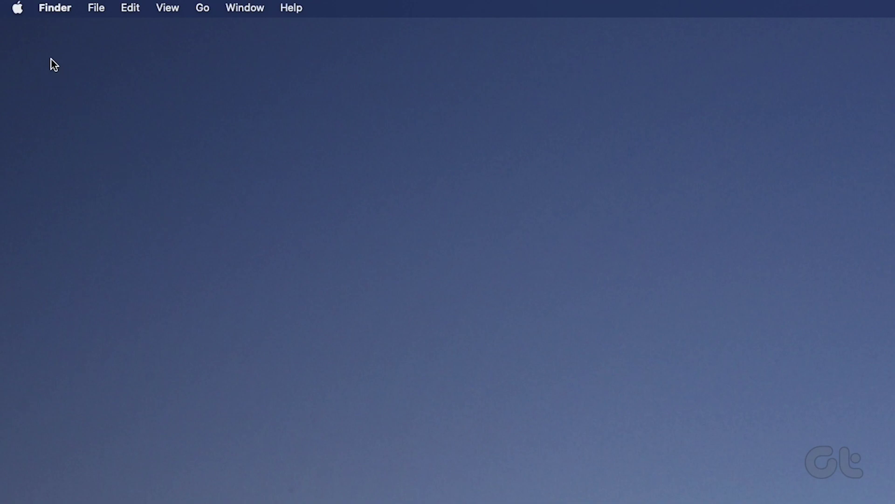
pyautogui.click(16, 9)
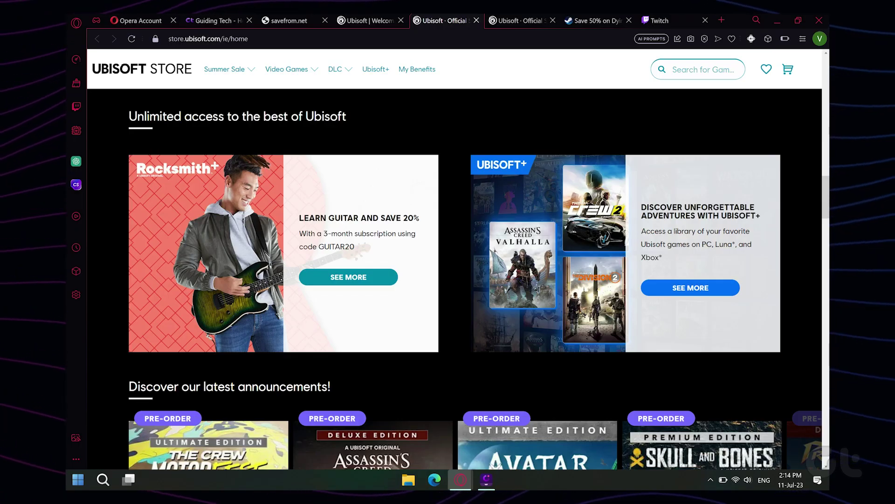
pyautogui.click(219, 24)
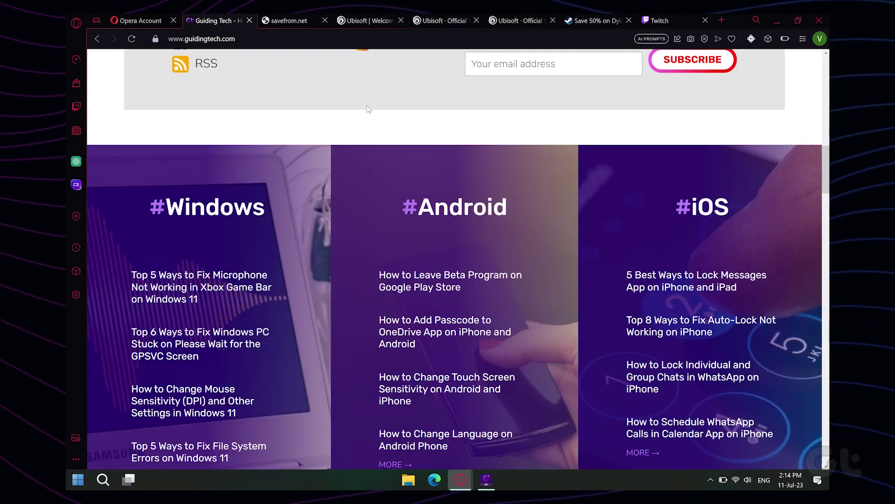
pyautogui.scroll(5, 418, 251)
pyautogui.scroll(-5, 420, 256)
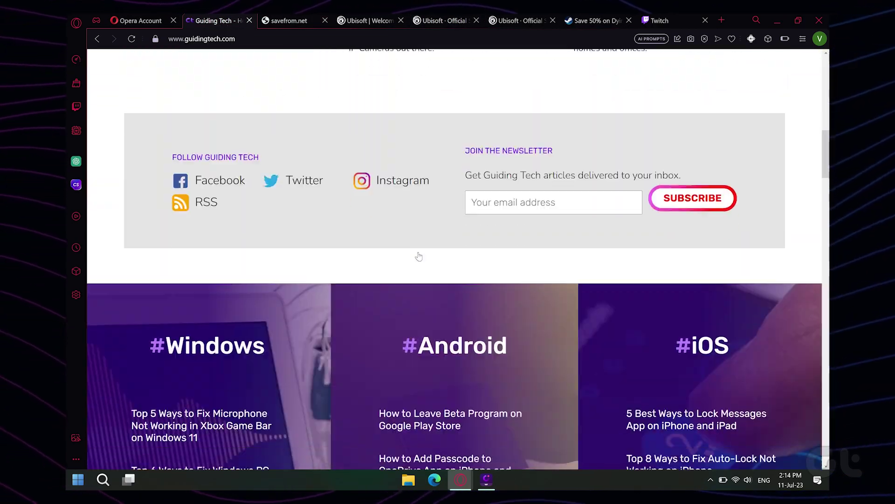
pyautogui.scroll(5, 419, 257)
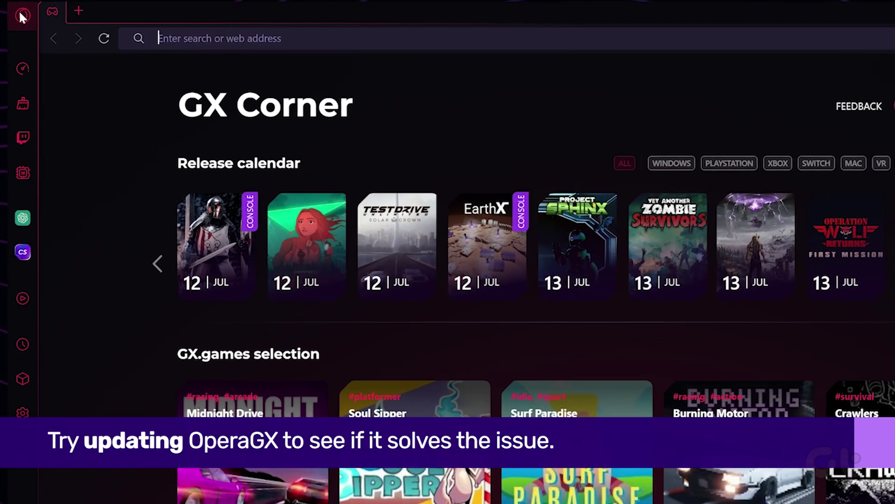
# Step: Go to Update & Recovery from the Opera GX main menu to check for updates
pyautogui.click(70, 19)
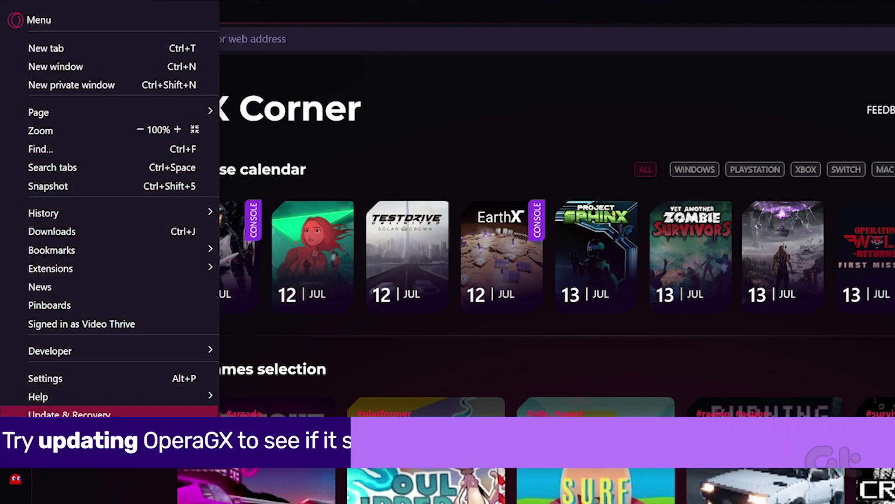
pyautogui.click(70, 415)
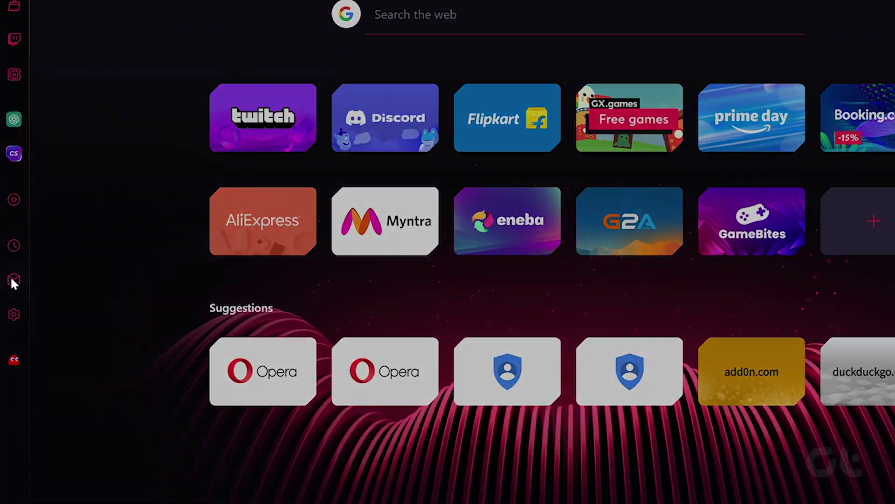
# Step: Disable DuckDuckGo Privacy Essentials in the sidebar's installed extensions list
pyautogui.click(47, 275)
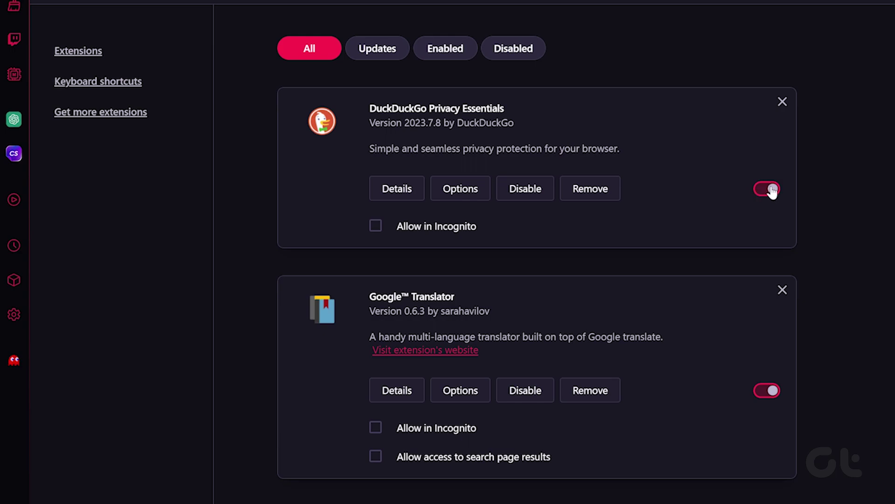
pyautogui.click(768, 189)
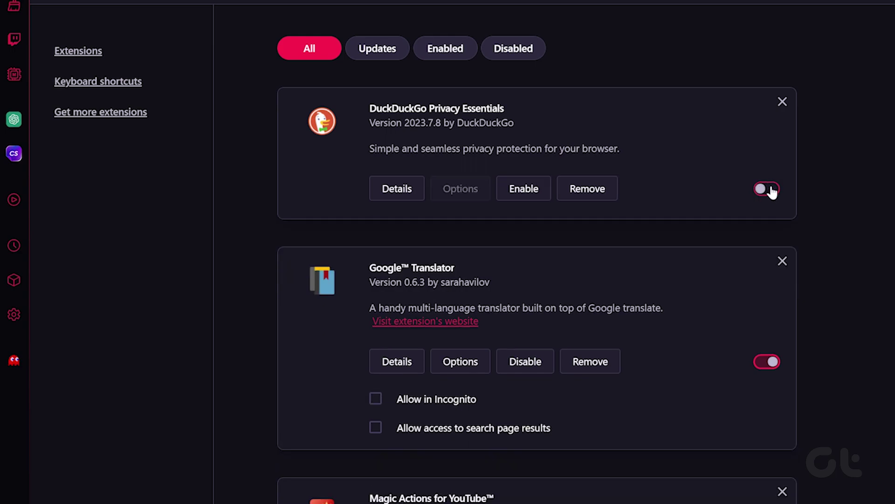
pyautogui.scroll(-4, 808, 228)
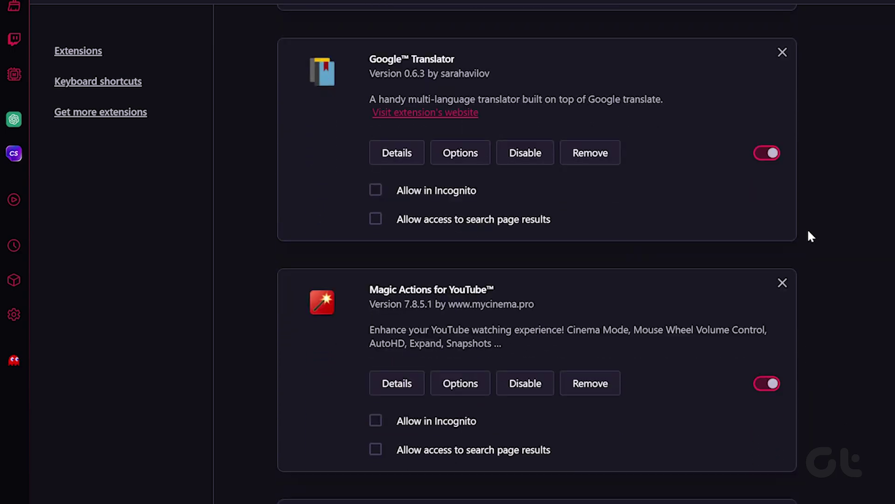
pyautogui.scroll(-3, 807, 228)
pyautogui.scroll(-2, 807, 228)
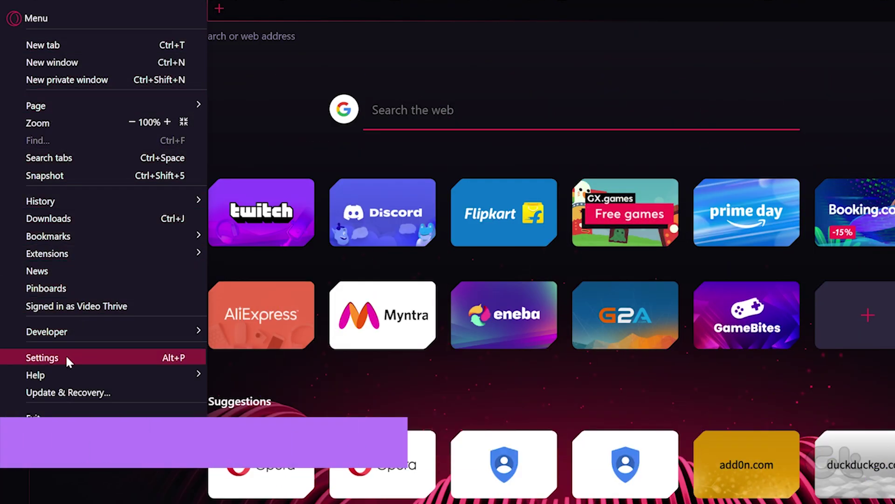
# Step: Turn off the Enable VPN toggle under Settings > Features > VPN
pyautogui.click(42, 358)
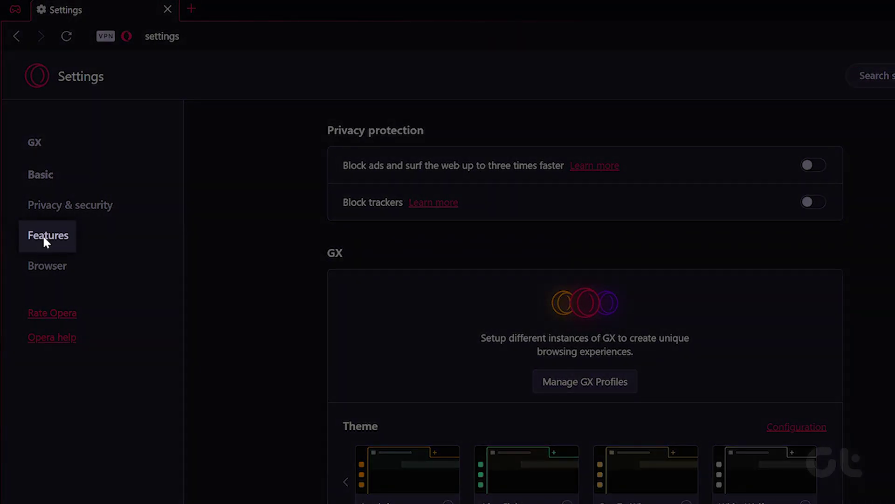
pyautogui.click(43, 239)
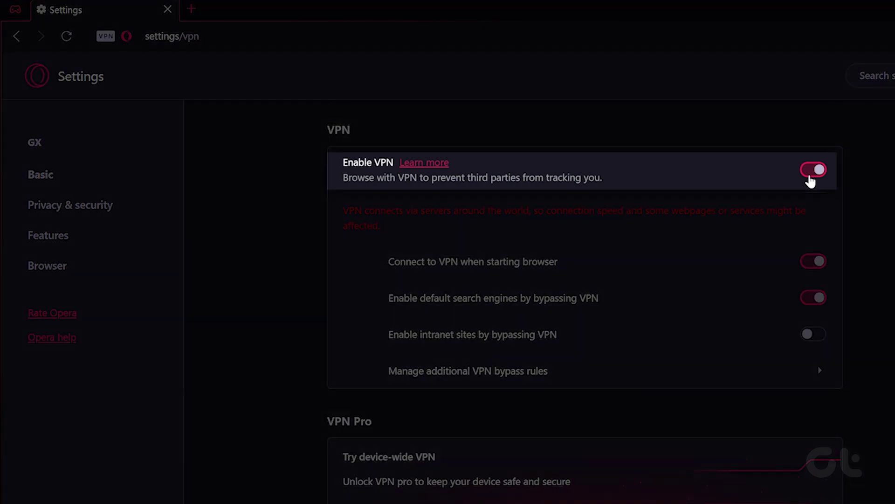
pyautogui.click(812, 173)
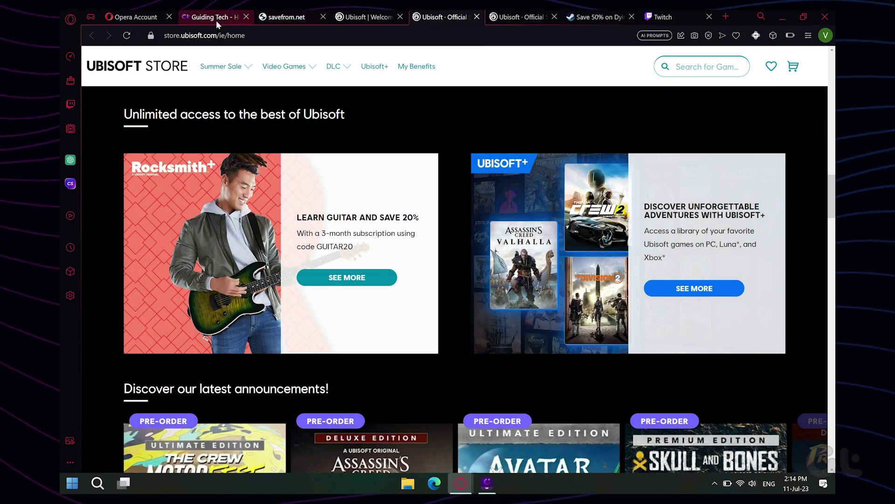
# Step: Return to the Guiding Tech tab and bring up the GX Control panel for the RAM limiter
pyautogui.click(215, 19)
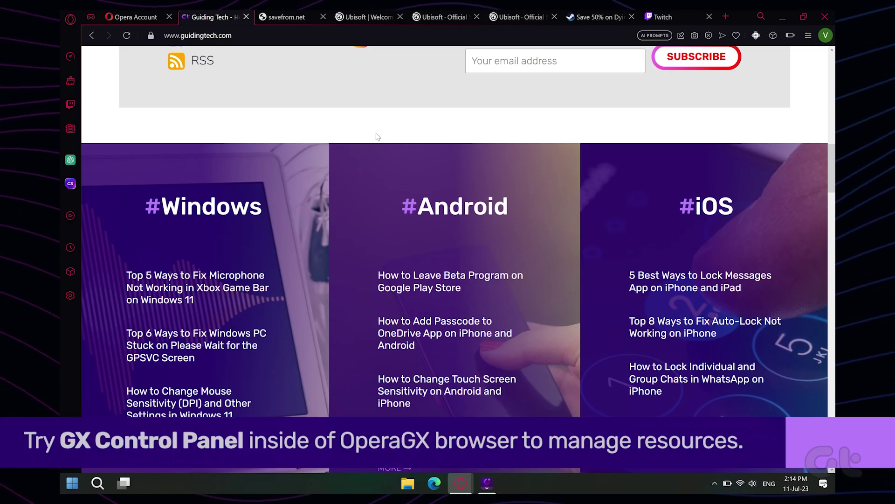
pyautogui.scroll(-2, 418, 251)
pyautogui.scroll(-3, 417, 251)
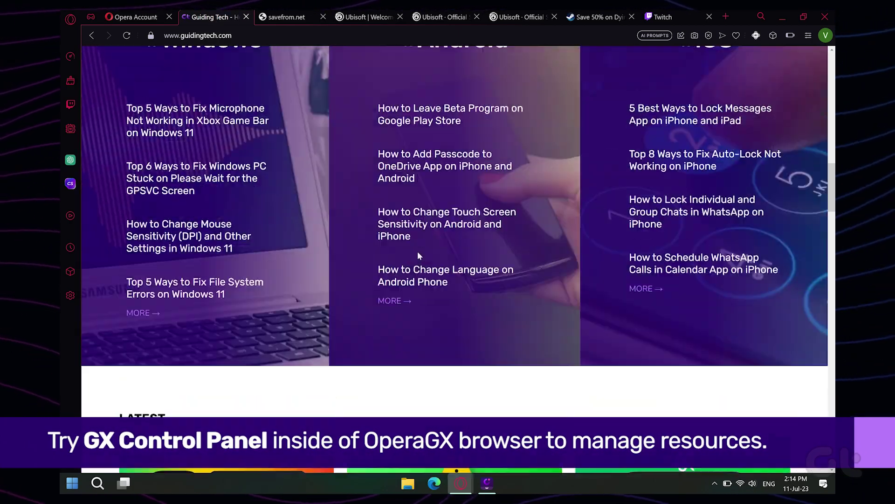
pyautogui.scroll(-8, 418, 252)
pyautogui.scroll(-8, 418, 256)
pyautogui.scroll(-5, 418, 256)
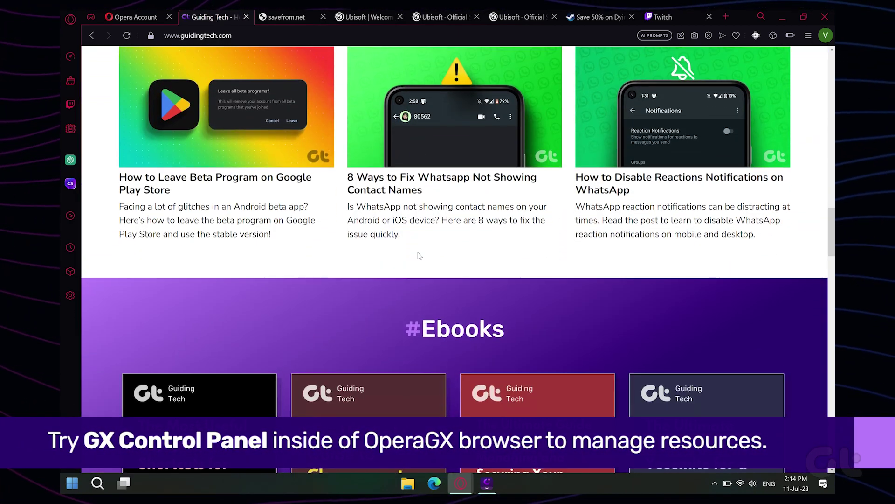
pyautogui.scroll(6, 418, 256)
pyautogui.scroll(10, 419, 256)
pyautogui.scroll(-4, 418, 257)
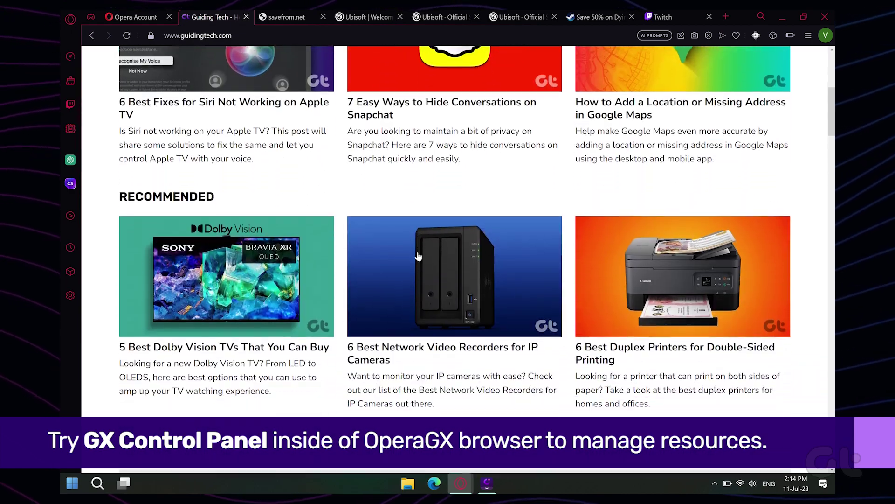
pyautogui.scroll(-2, 419, 256)
pyautogui.scroll(4, 417, 256)
pyautogui.scroll(3, 418, 256)
pyautogui.scroll(2, 418, 256)
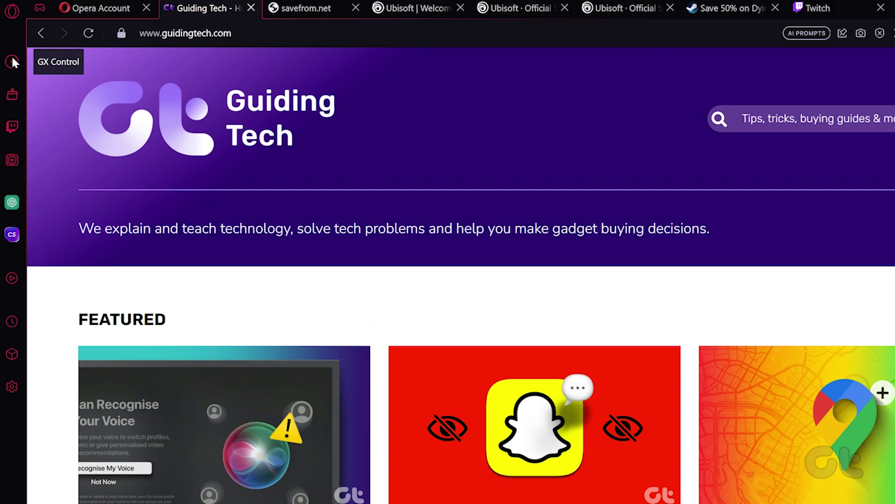
pyautogui.click(11, 61)
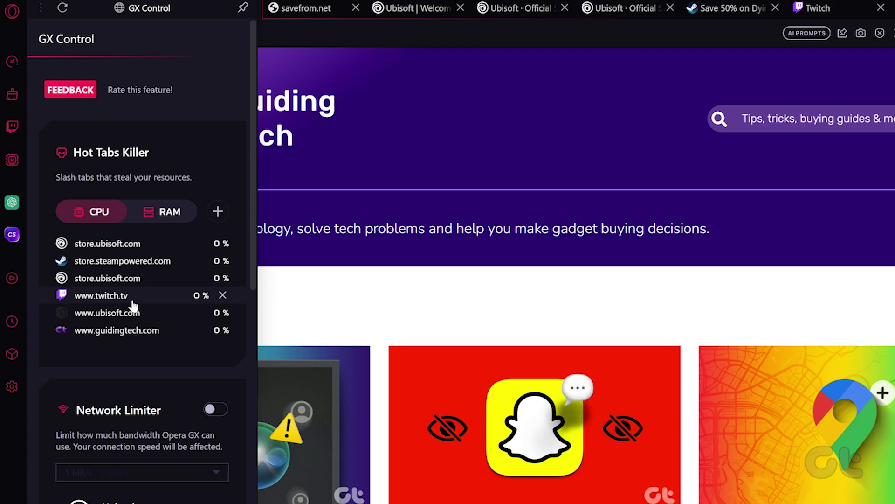
pyautogui.scroll(-5, 132, 304)
pyautogui.scroll(-2, 133, 303)
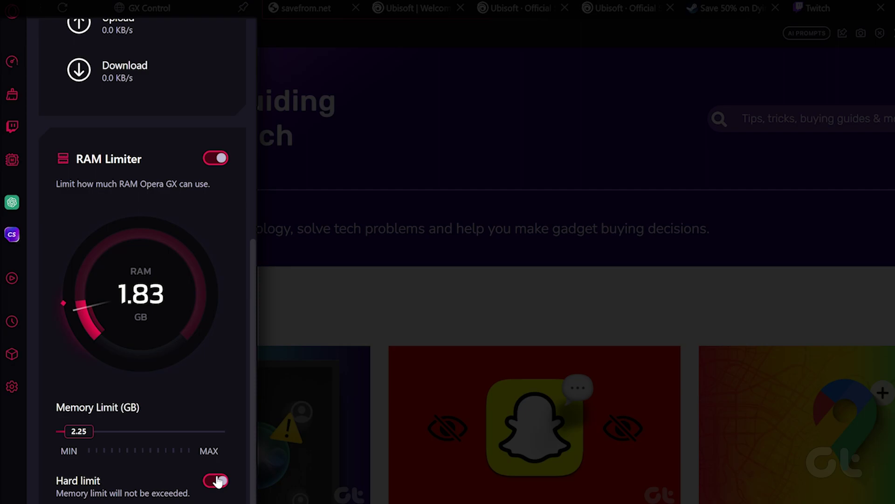
pyautogui.scroll(-5, 169, 501)
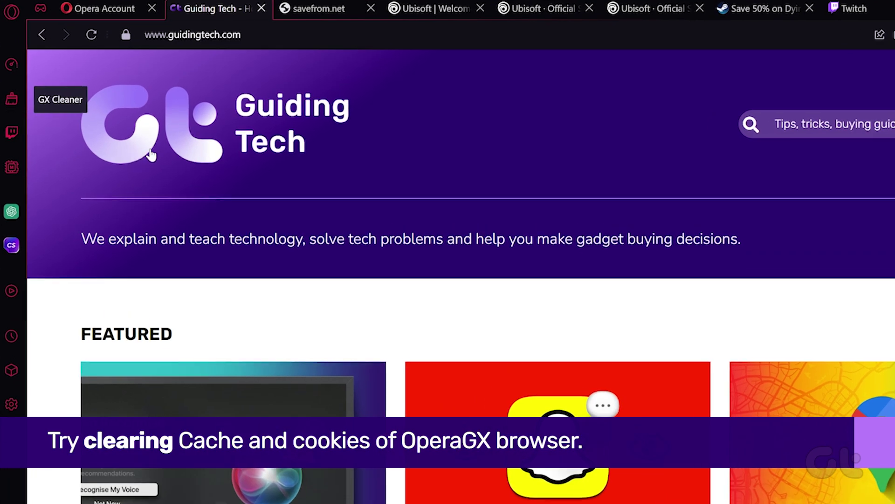
# Step: Run a GX Cleaner cleanup of the cache and cookies
pyautogui.click(12, 99)
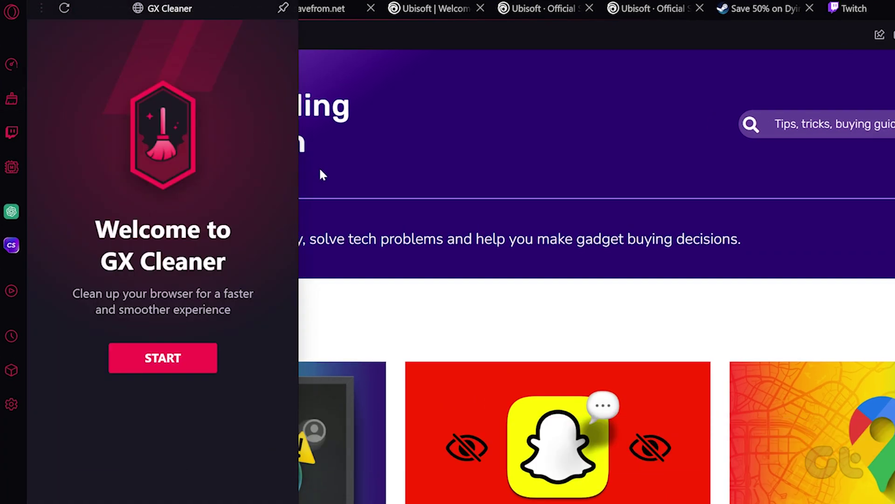
pyautogui.click(162, 358)
pyautogui.click(65, 476)
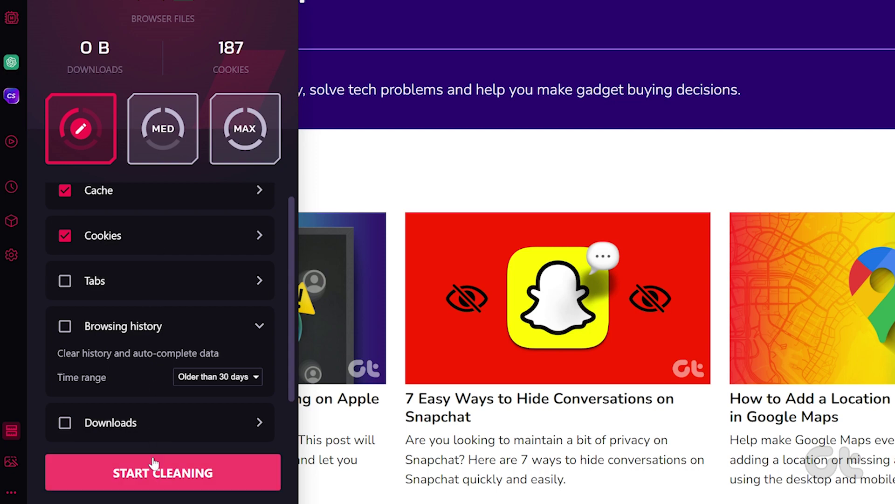
pyautogui.click(152, 473)
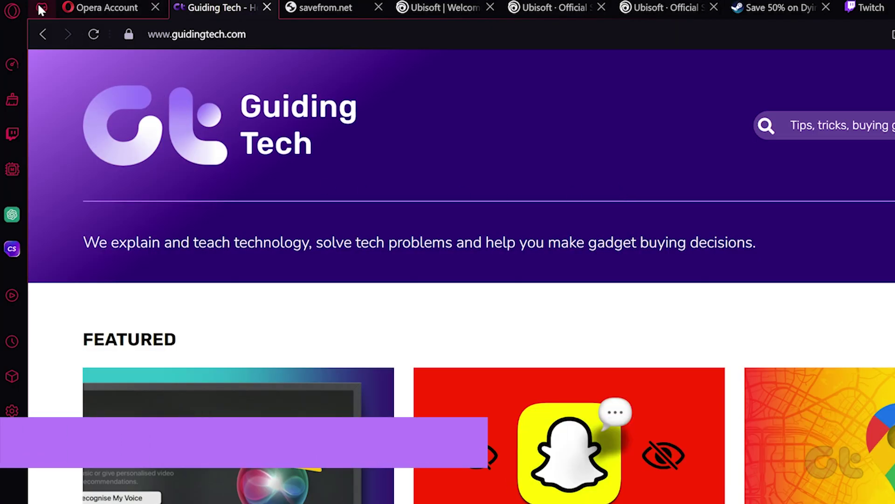
# Step: Turn off 'Use hardware acceleration when available' in Browser settings and relaunch Opera GX
pyautogui.click(12, 7)
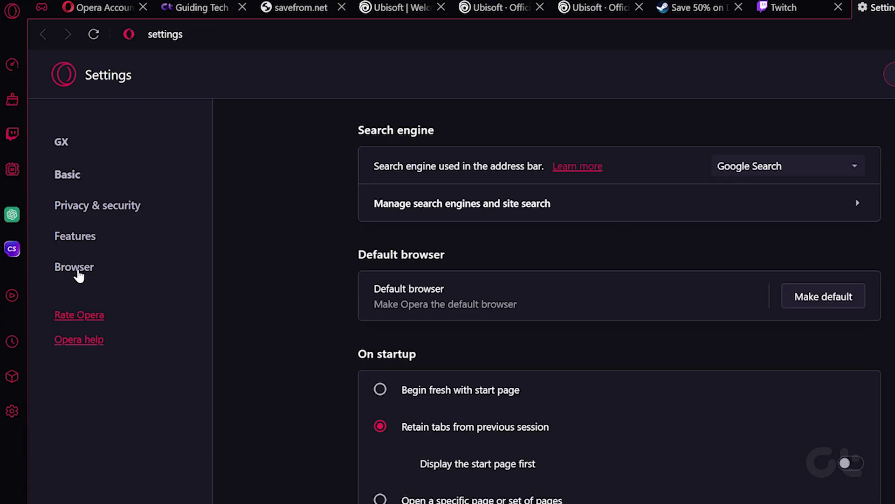
pyautogui.click(77, 273)
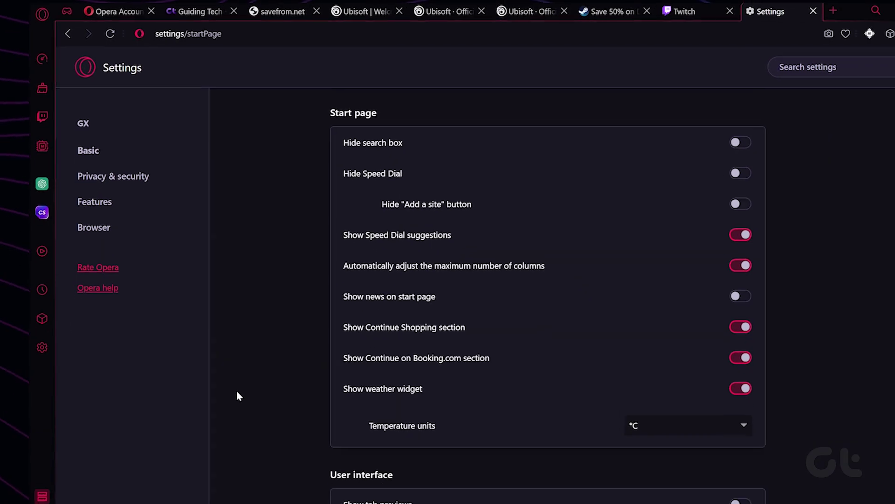
pyautogui.scroll(-3, 230, 343)
pyautogui.scroll(-5, 229, 332)
pyautogui.scroll(-2, 228, 332)
pyautogui.scroll(-5, 229, 332)
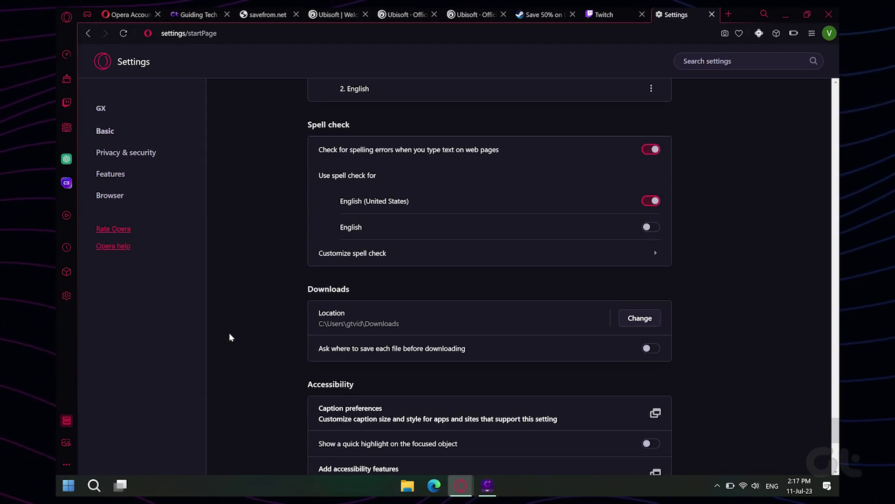
pyautogui.scroll(-3, 229, 333)
pyautogui.scroll(-2, 229, 333)
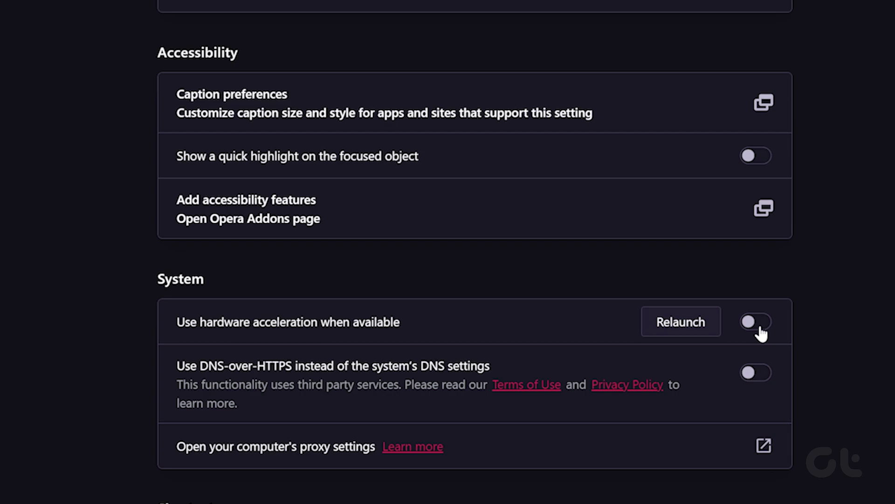
pyautogui.click(682, 326)
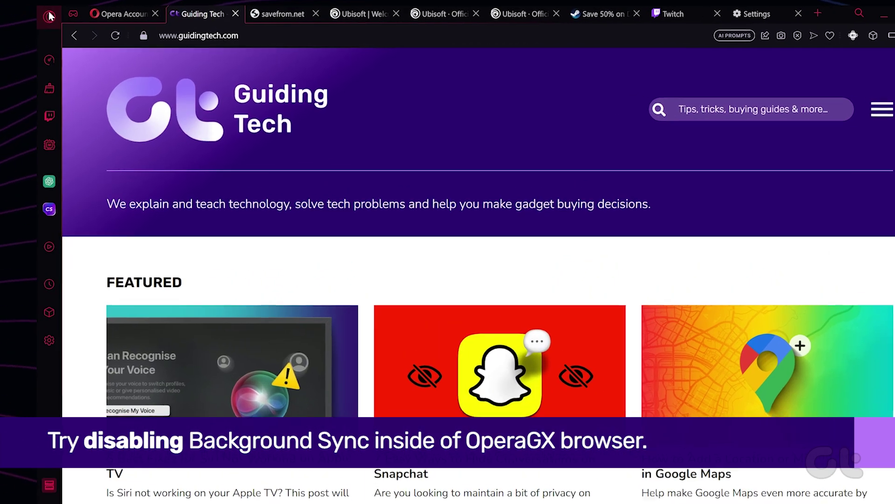
# Step: Set Privacy & security > Site settings > Background sync to disallow syncing
pyautogui.click(70, 19)
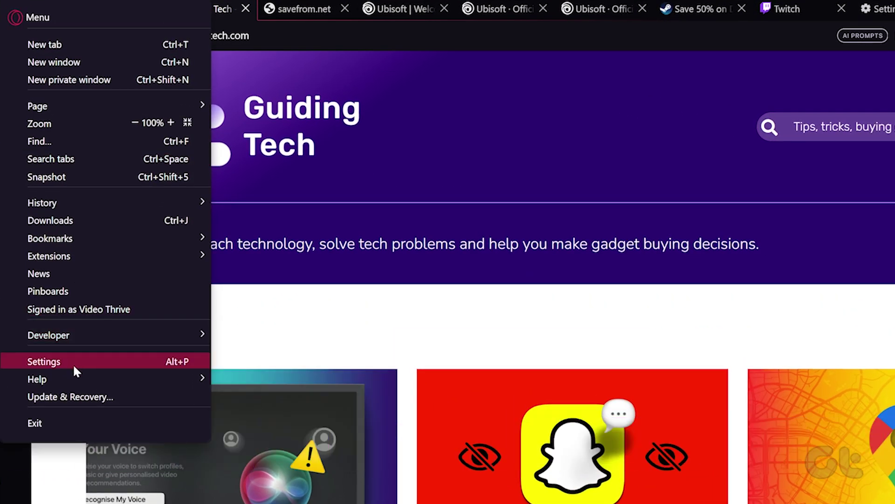
pyautogui.click(73, 364)
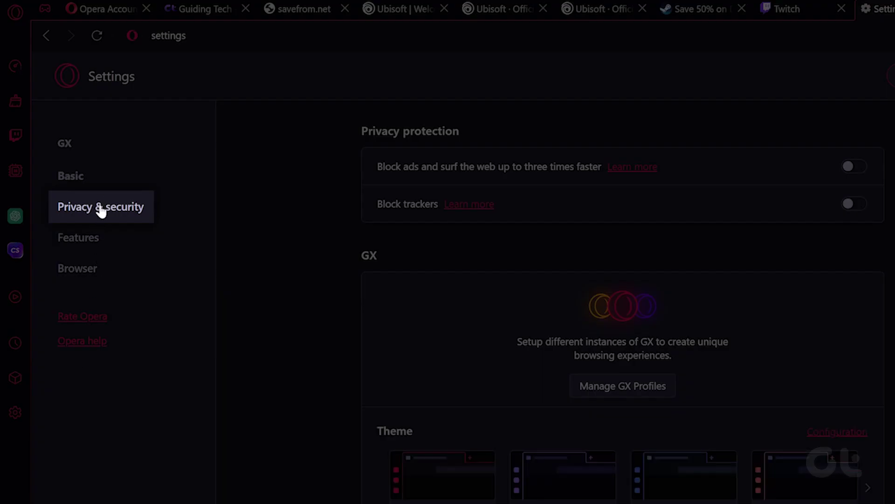
pyautogui.click(102, 208)
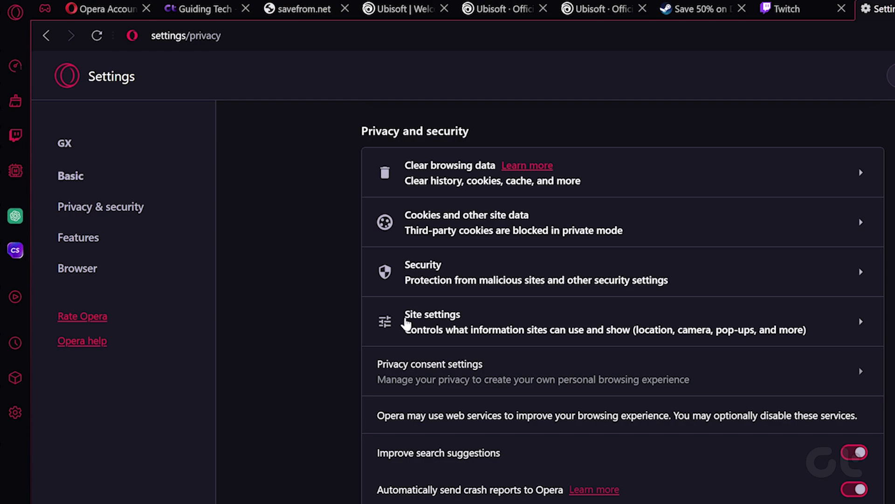
pyautogui.click(433, 322)
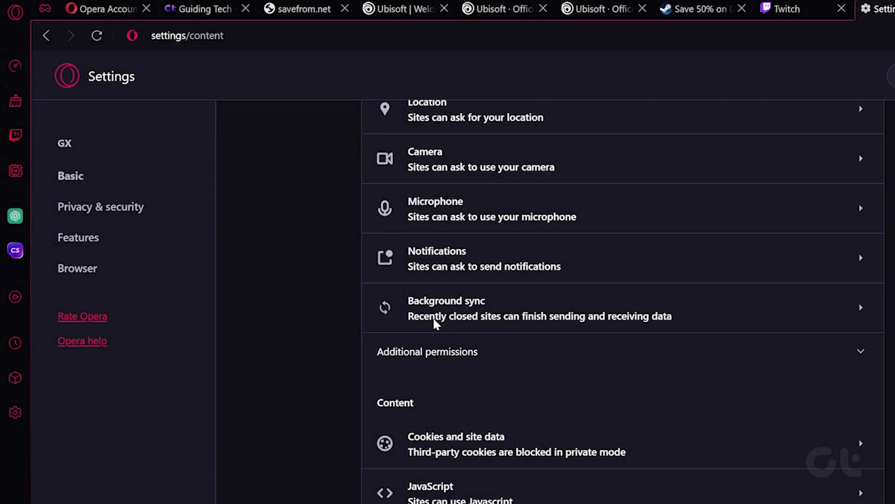
pyautogui.click(434, 319)
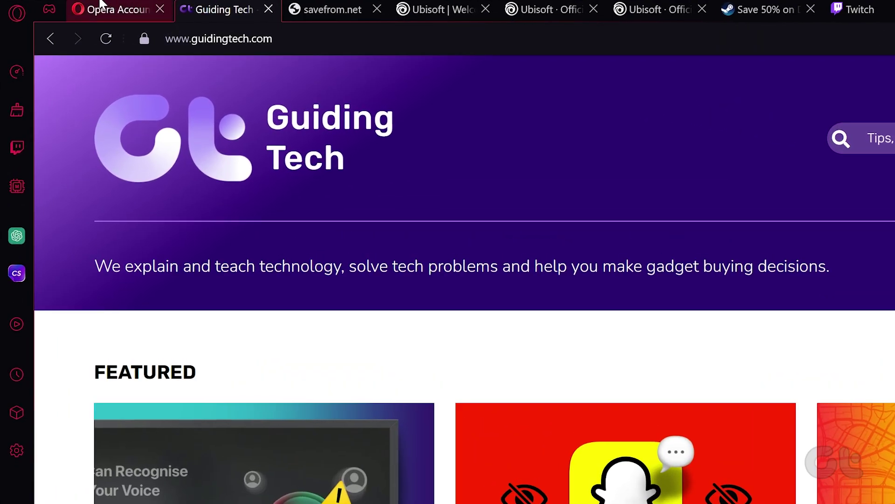
# Step: End the first Ubisoft Official Store tab's process in Opera GX's Task Manager
pyautogui.click(14, 10)
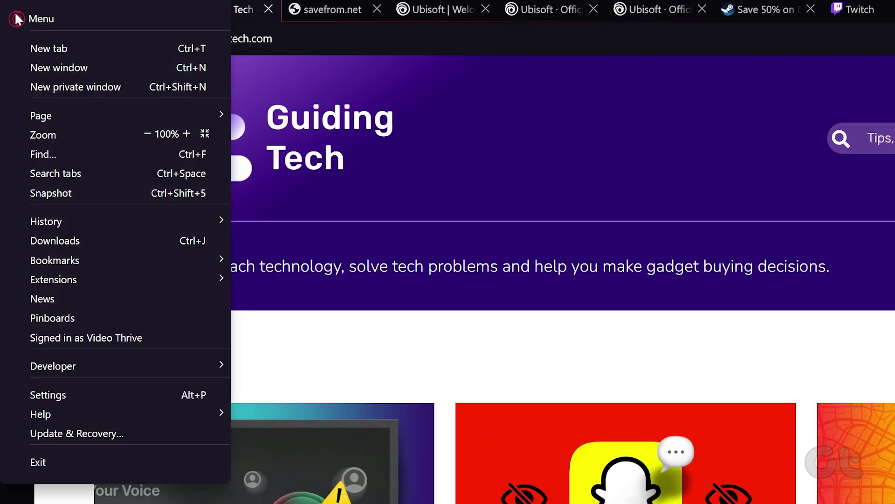
pyautogui.moveTo(84, 366)
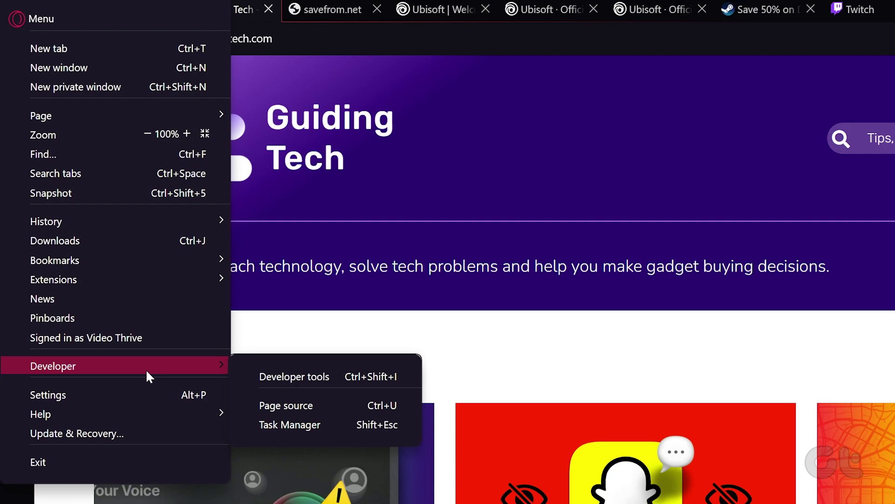
pyautogui.click(292, 426)
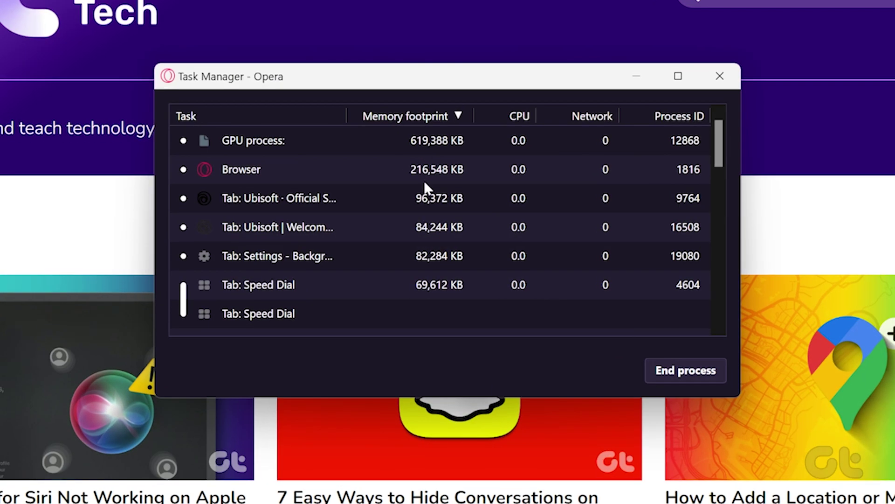
pyautogui.scroll(-5, 424, 180)
pyautogui.scroll(-5, 424, 180)
pyautogui.scroll(10, 425, 180)
pyautogui.click(439, 198)
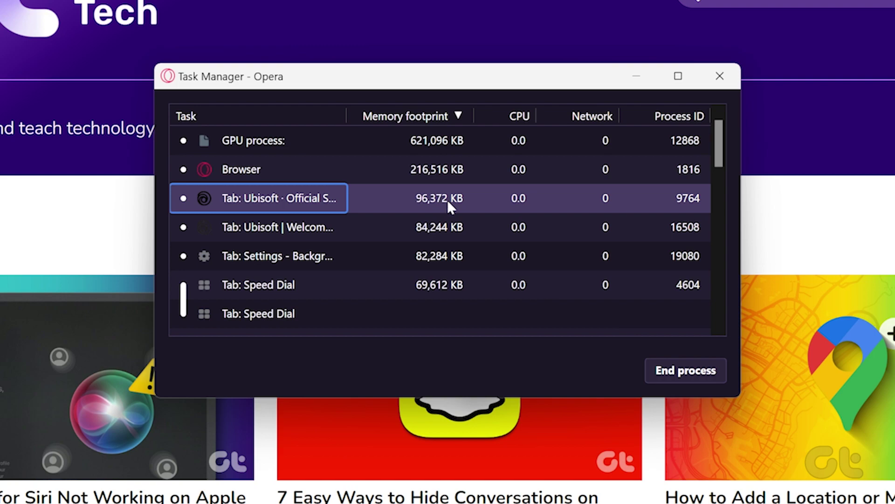
pyautogui.click(674, 375)
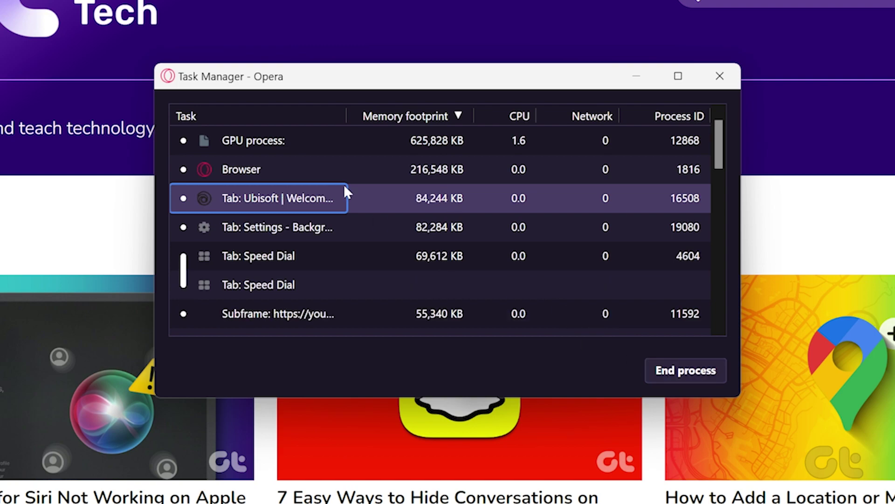